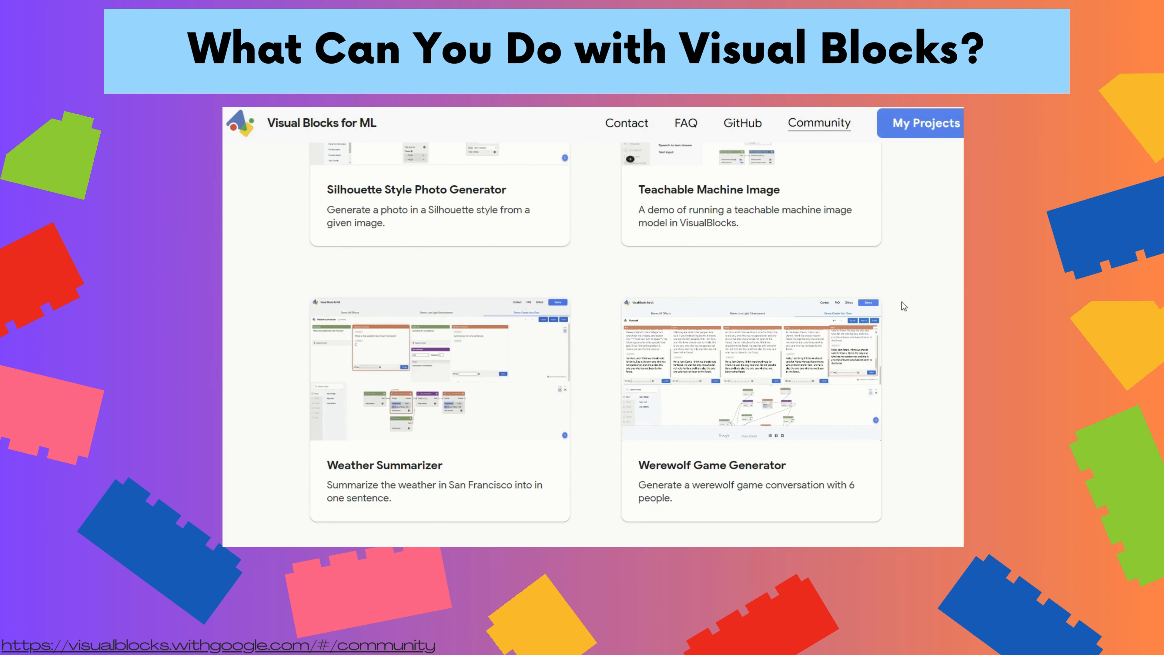
scroll(906, 309, "up", 5)
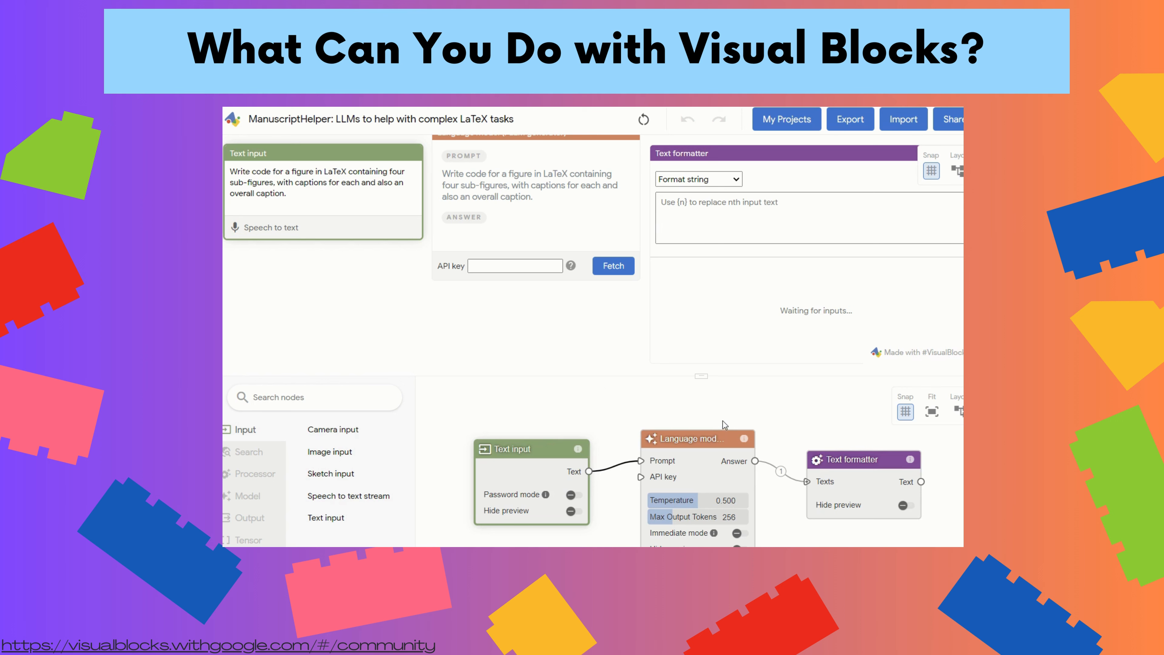
scroll(725, 424, "down", 2)
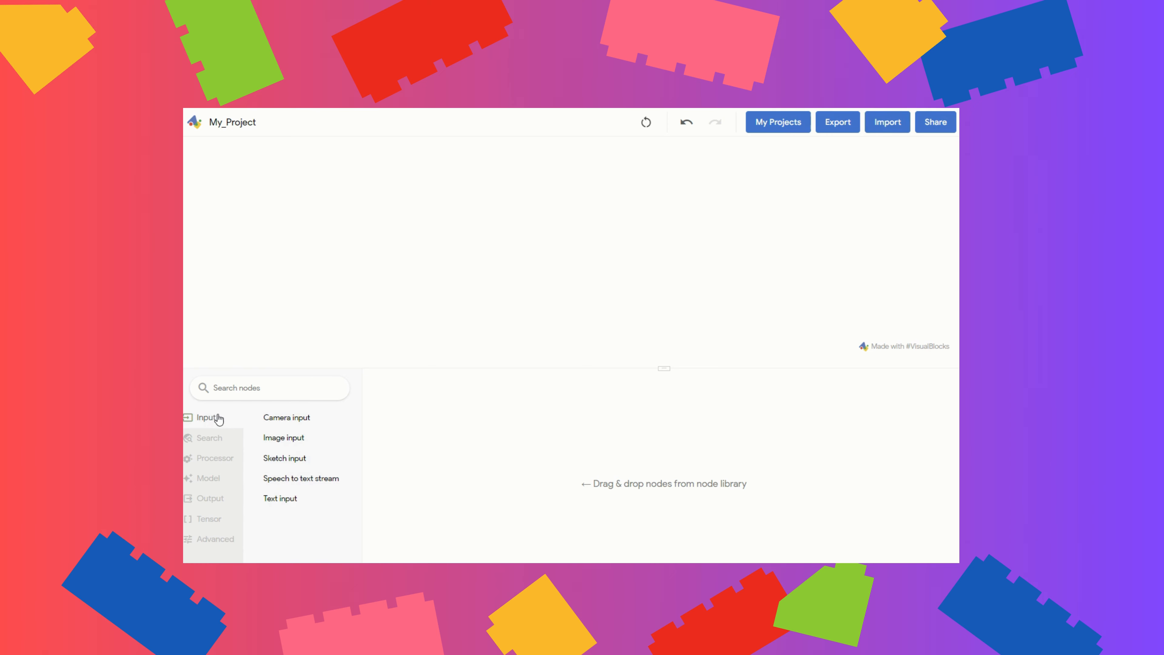
Look through the node library categories and add an Image input node to the graph
left_click(217, 440)
left_click(218, 454)
left_click(214, 477)
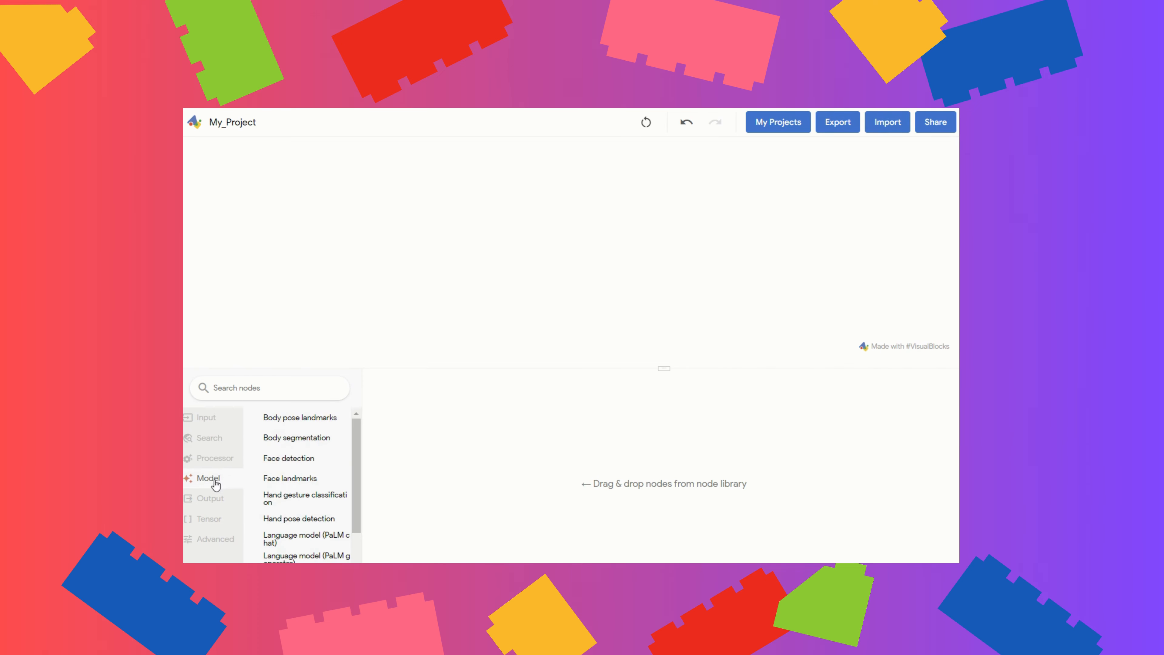
left_click(211, 523)
left_click(215, 417)
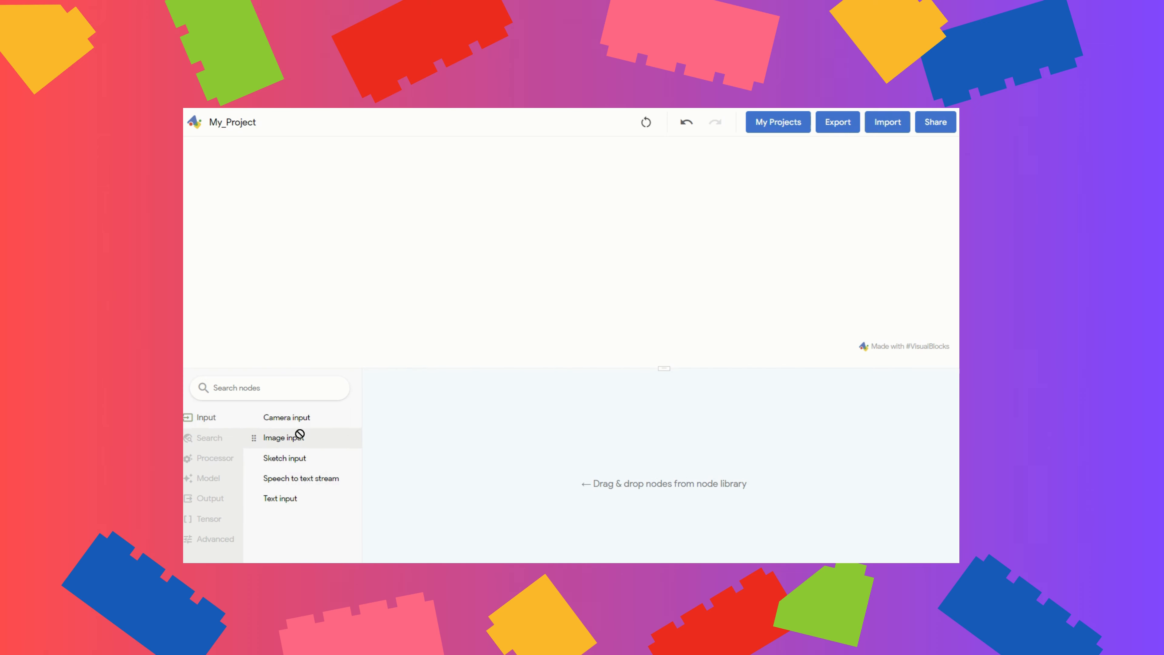
left_click_drag(294, 438, 431, 418)
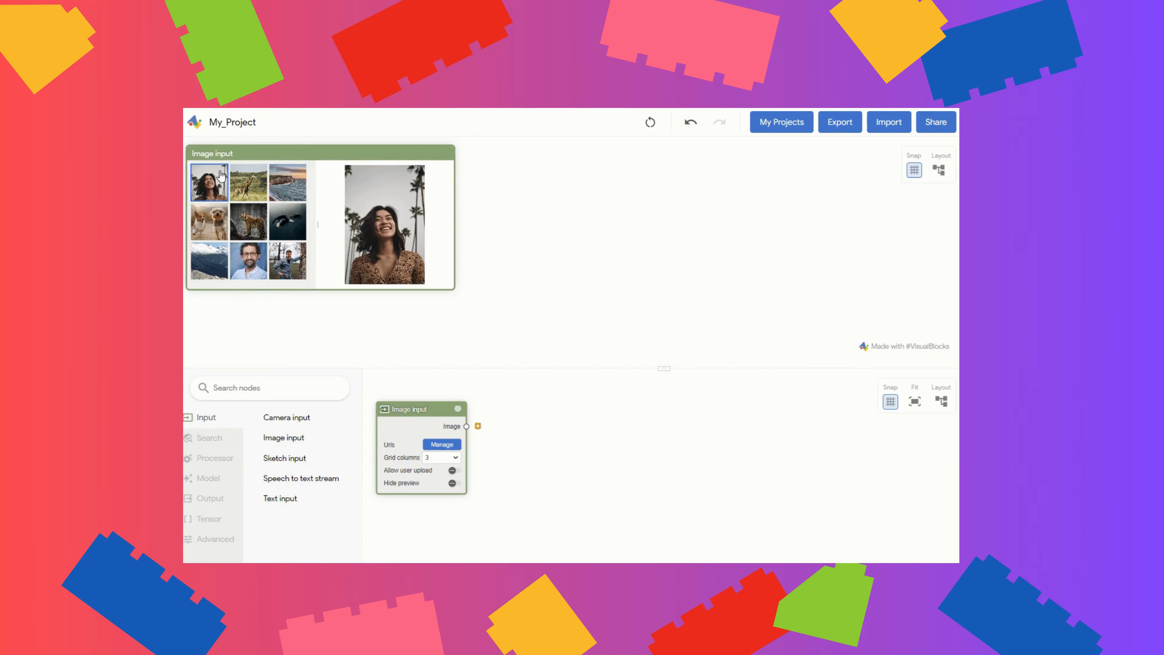
Choose the sample photo of the man leaning on a tree for the Image input and shrink its preview
left_click(249, 185)
left_click(284, 202)
left_click(286, 220)
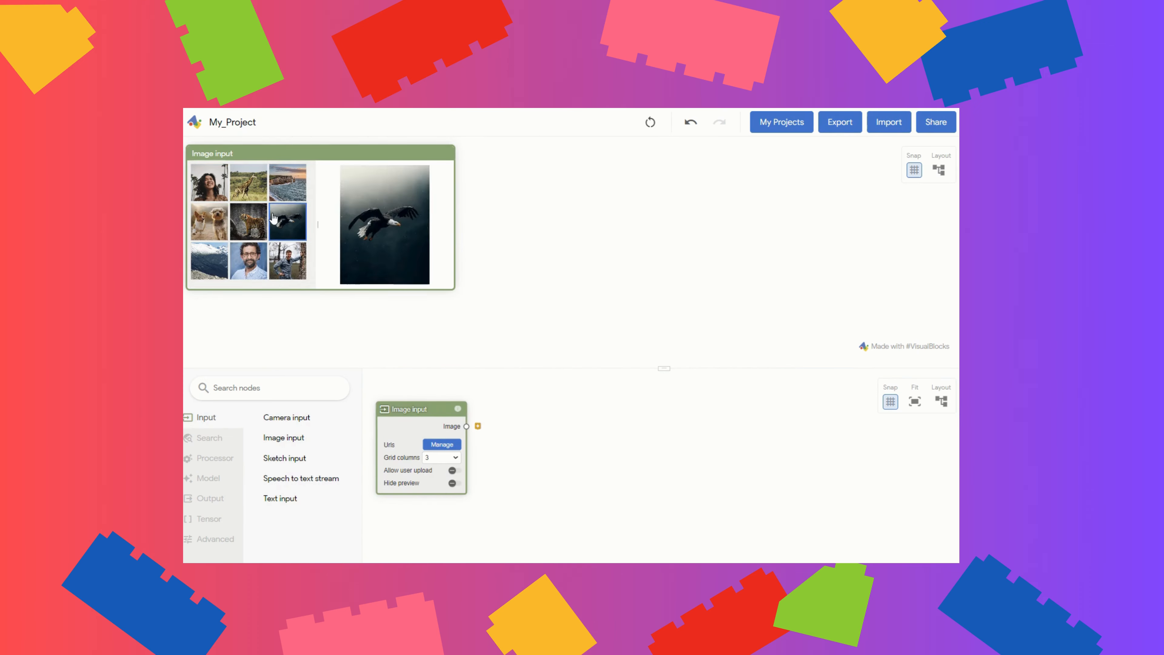
left_click(243, 215)
left_click(216, 190)
left_click(284, 263)
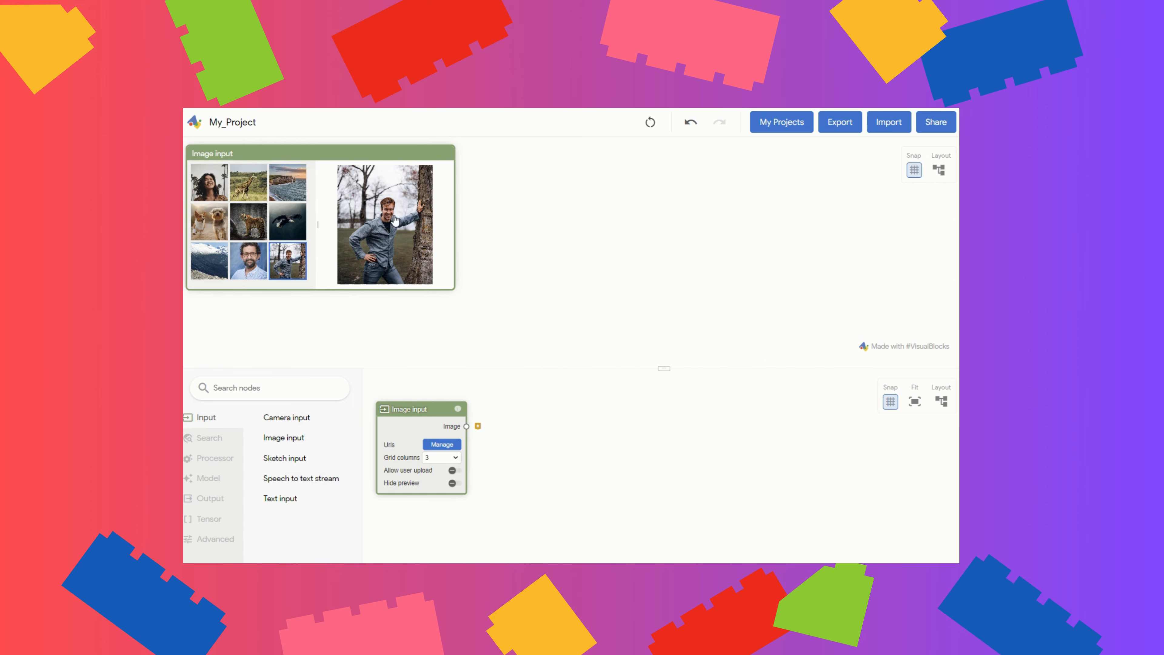
left_click_drag(454, 289, 391, 278)
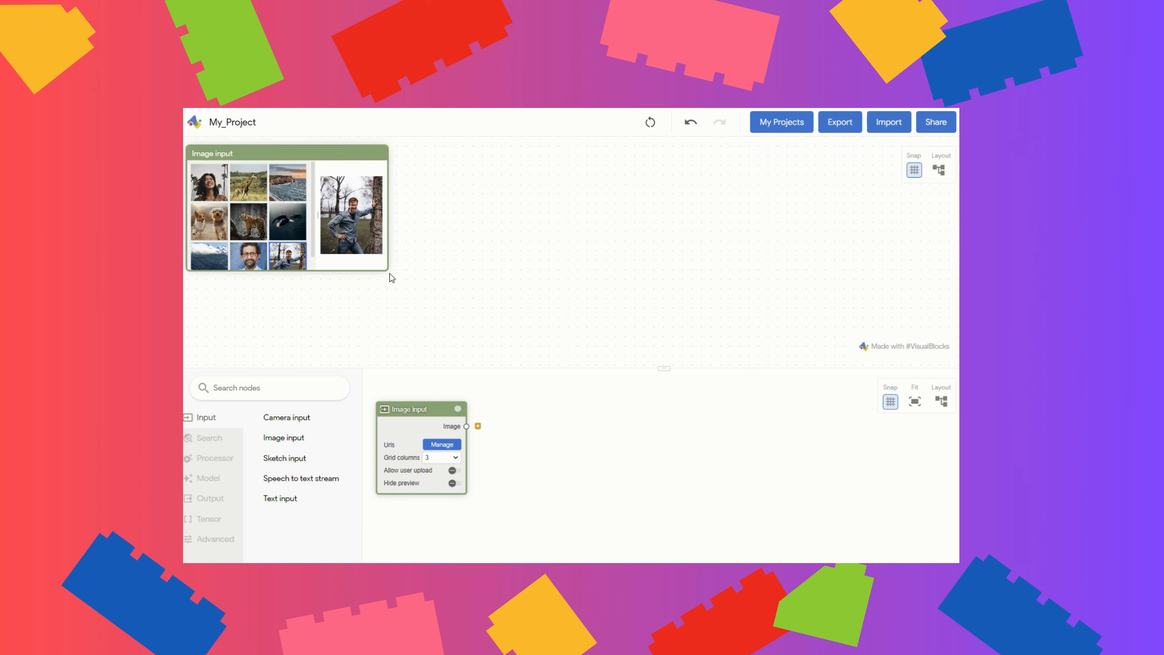
Temporarily allow user uploads on the Image input node to view the image upload options
left_click(452, 471)
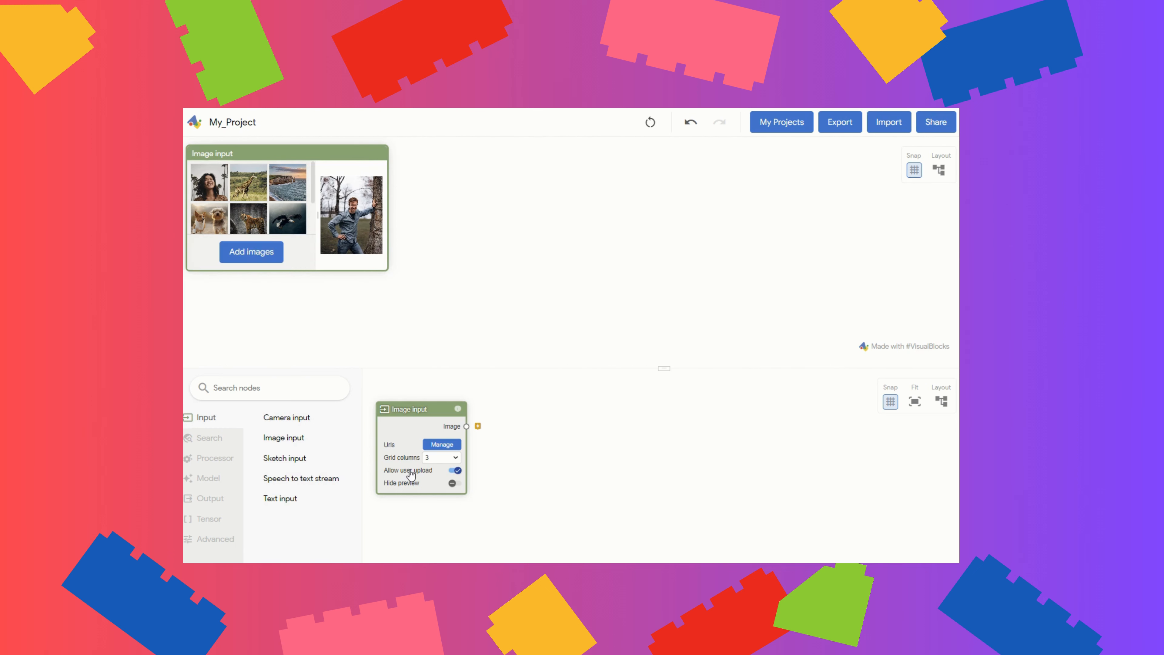
left_click(247, 250)
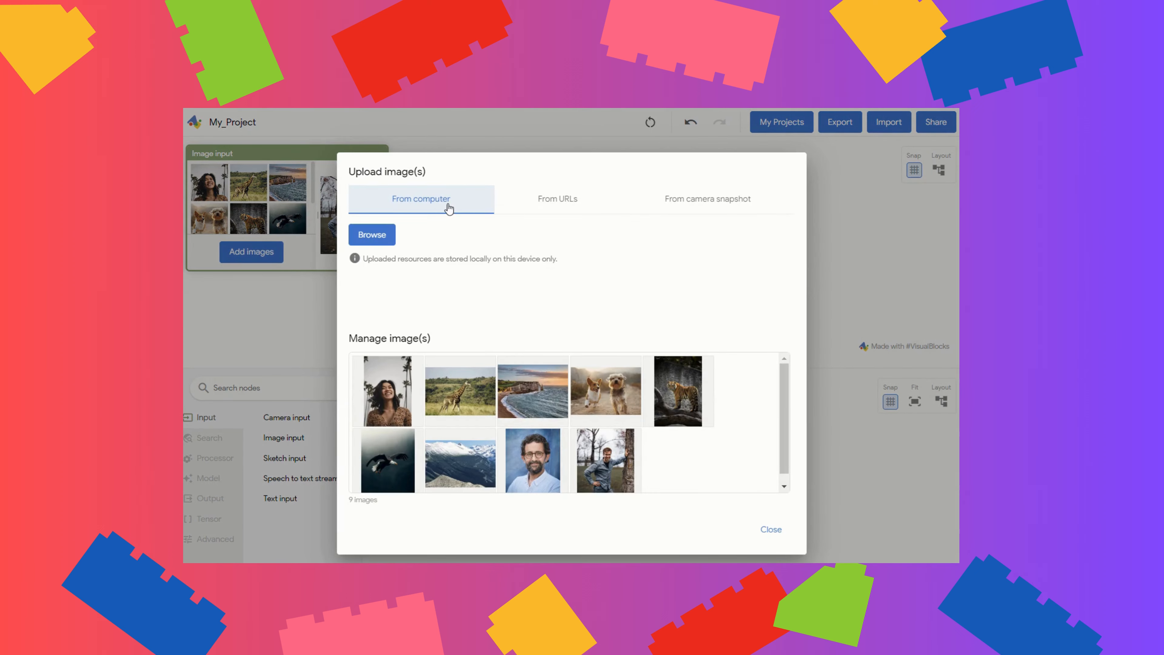
left_click(770, 530)
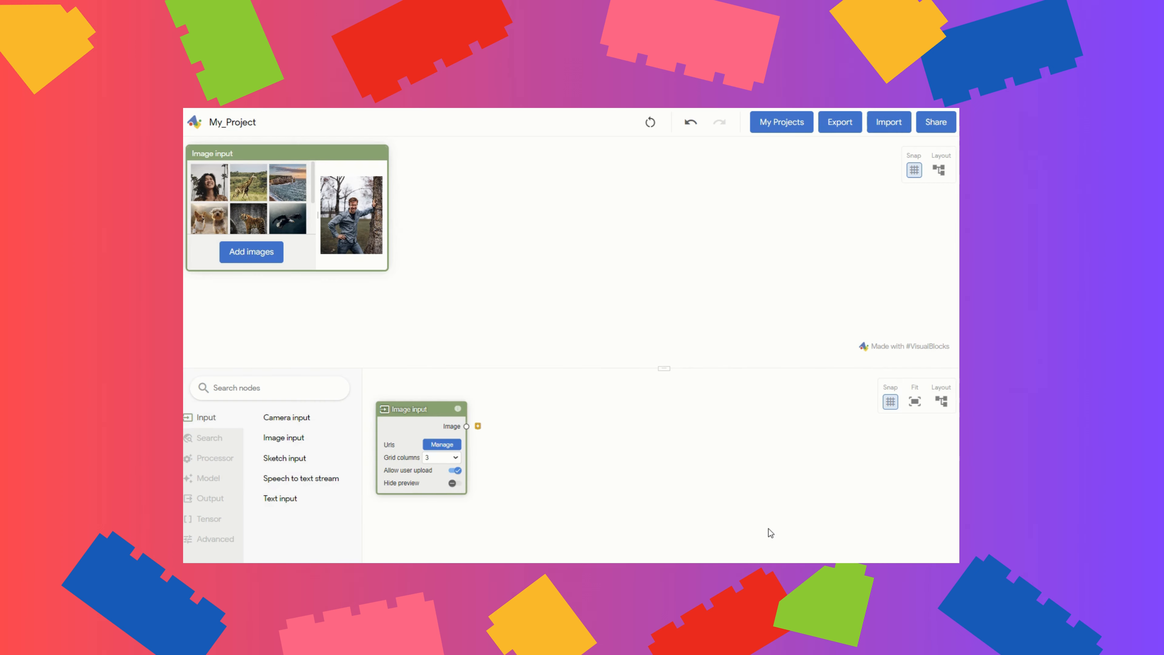
left_click(455, 469)
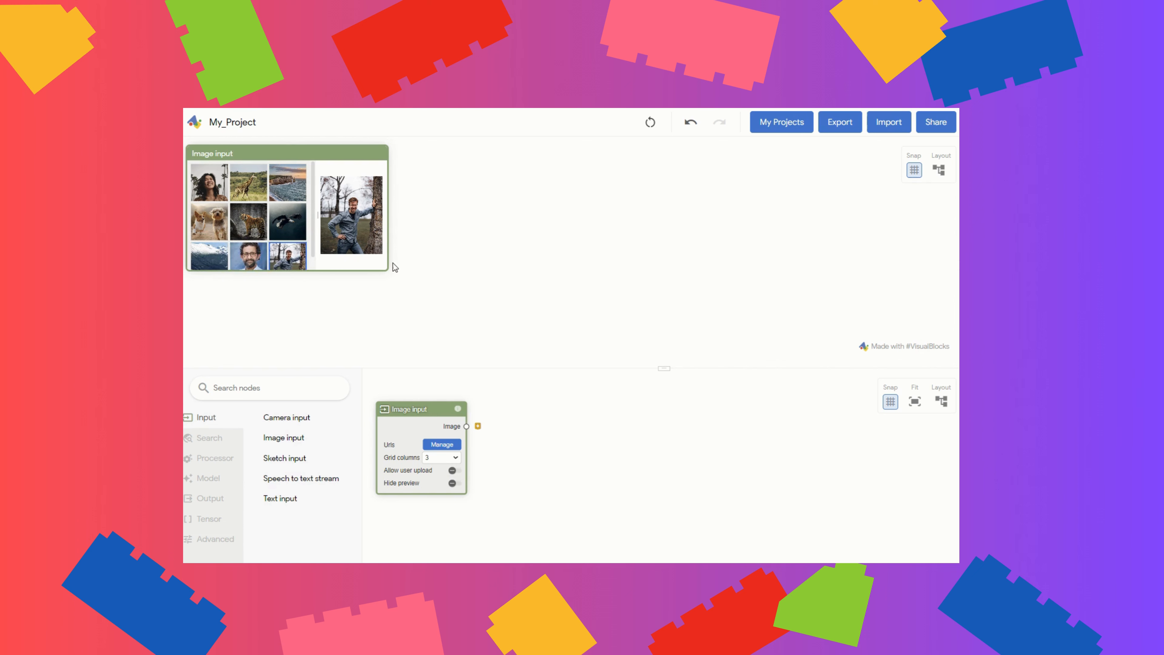
Widen the Image input preview slightly and connect a new Image editor node to the Image input's output
left_click_drag(385, 268, 394, 268)
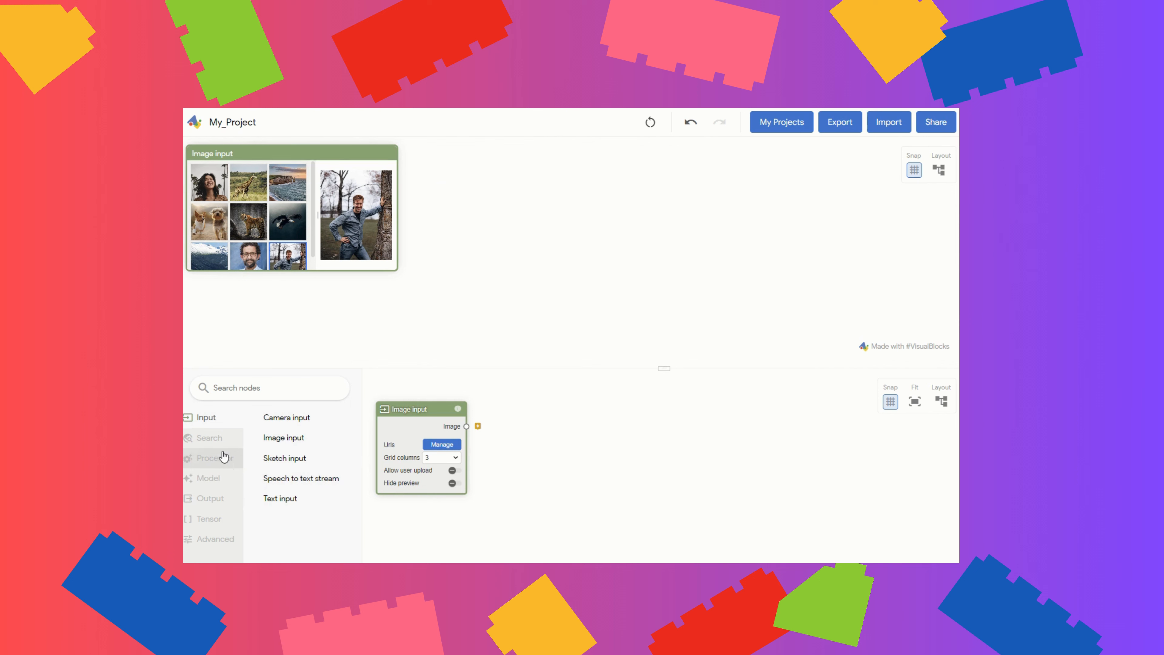
left_click(204, 440)
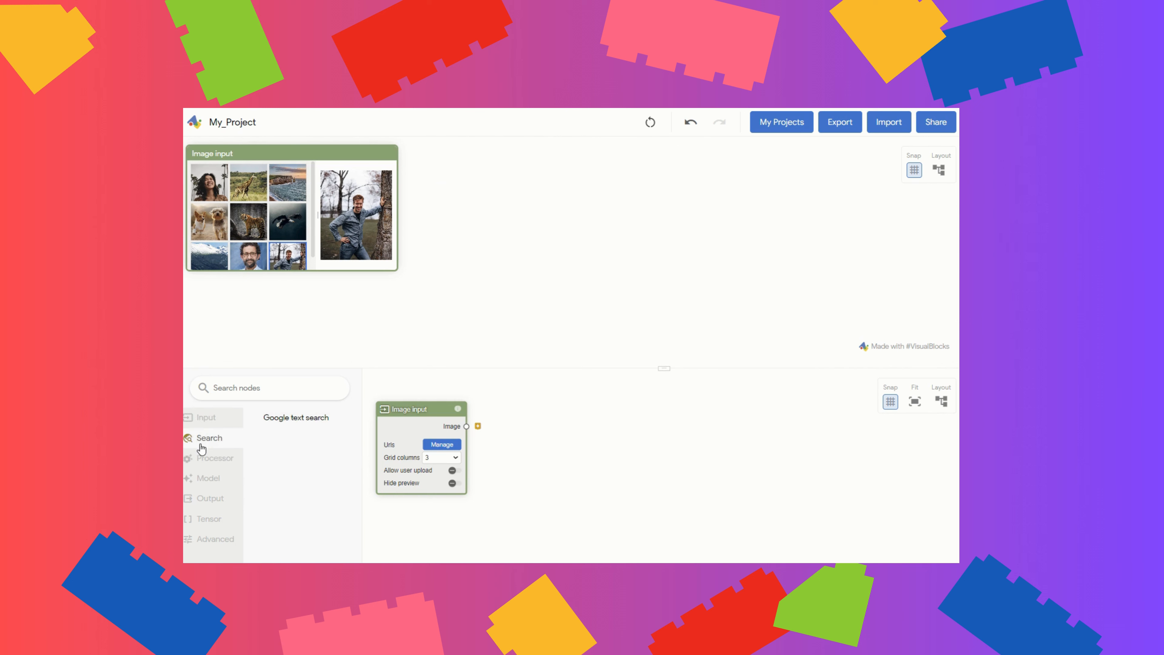
left_click(203, 461)
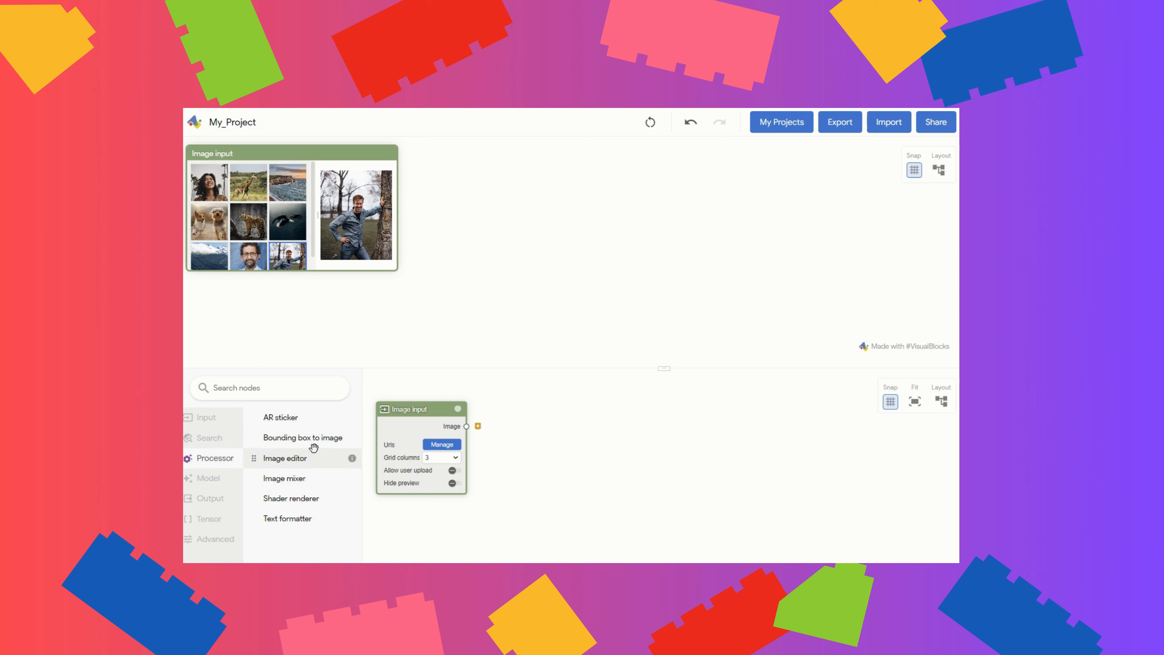
left_click_drag(287, 459, 538, 410)
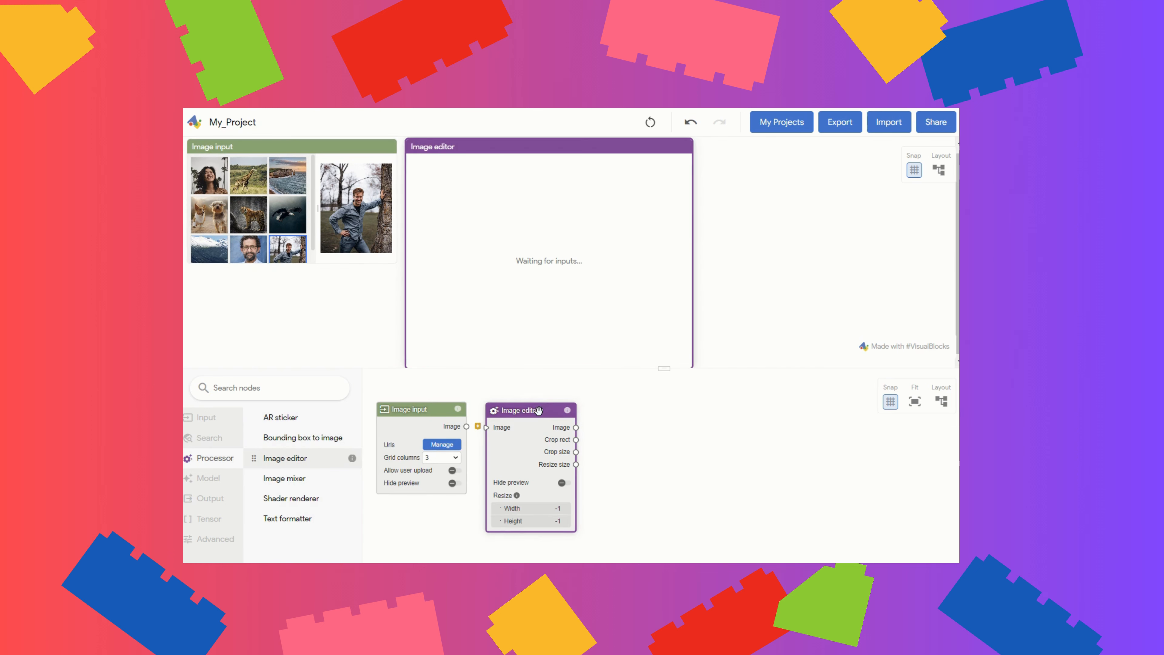
left_click_drag(467, 425, 486, 428)
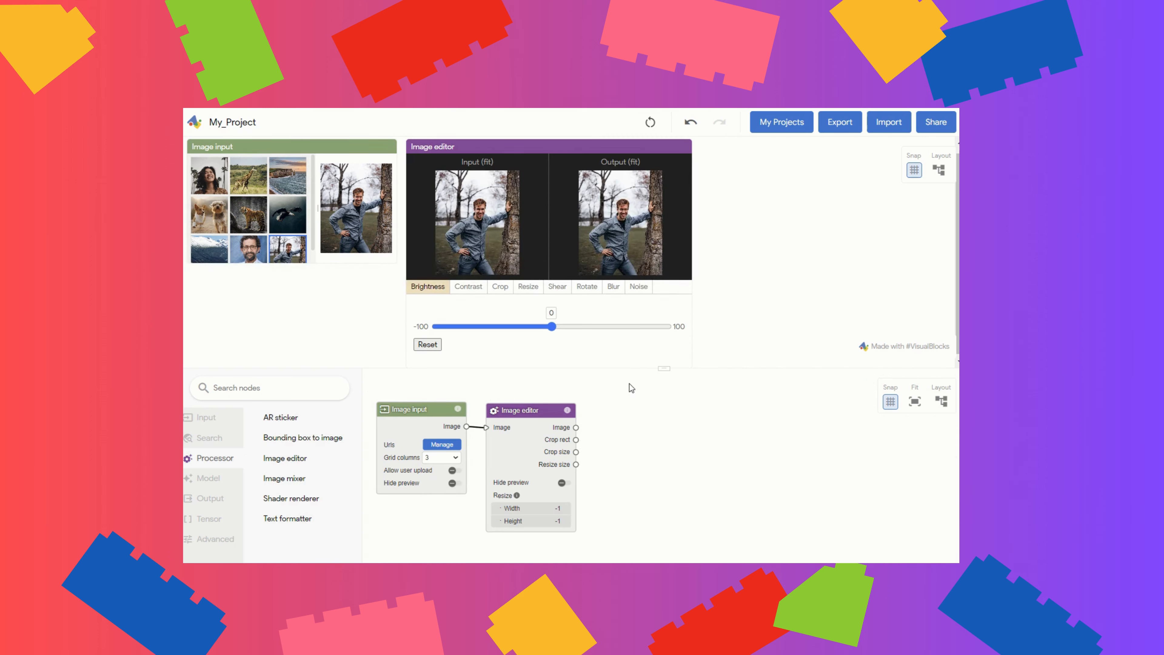
Try a rotation of -83 and a blur of about 1.9 in the Image editor, resetting both
left_click(525, 404)
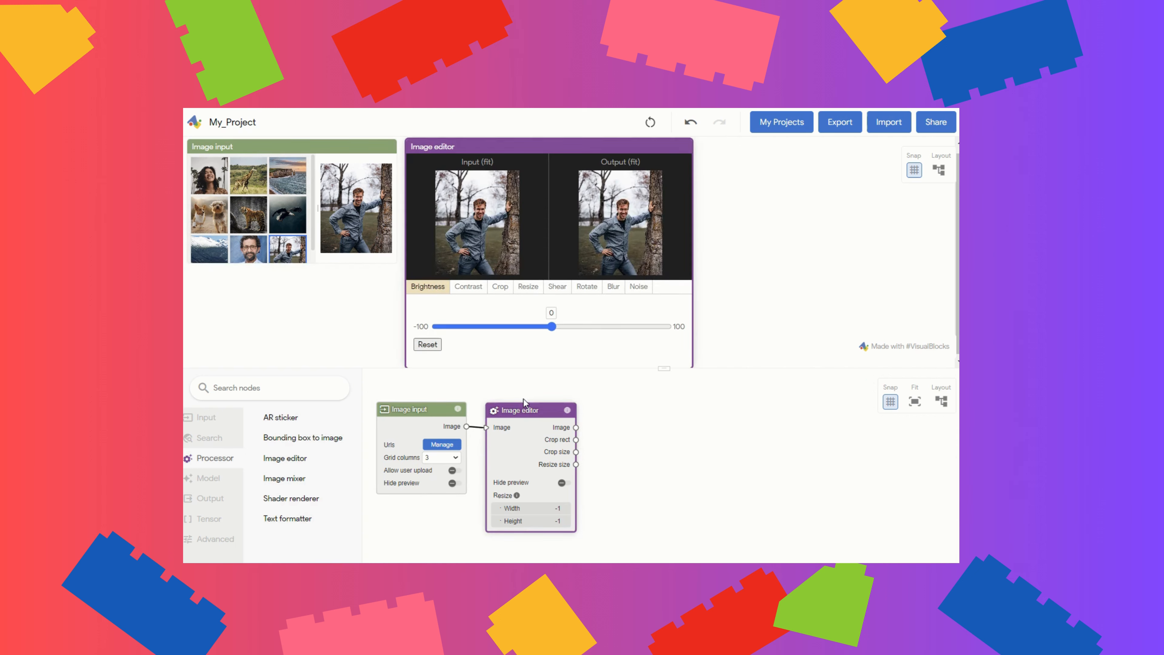
left_click(528, 286)
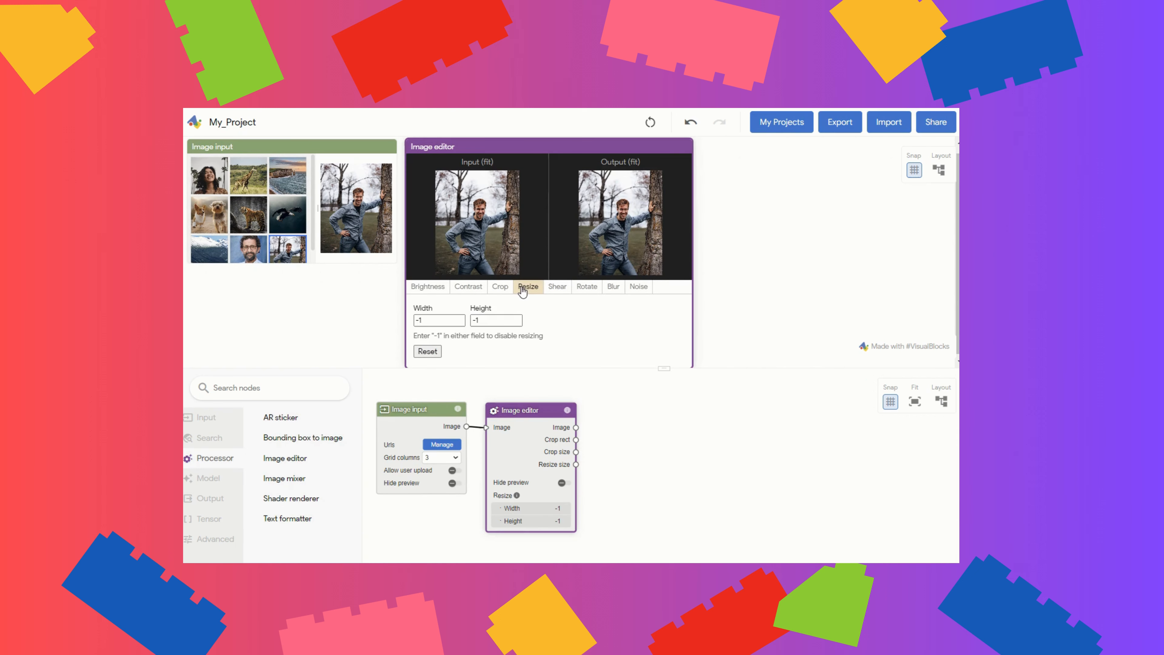
left_click(564, 287)
left_click(587, 286)
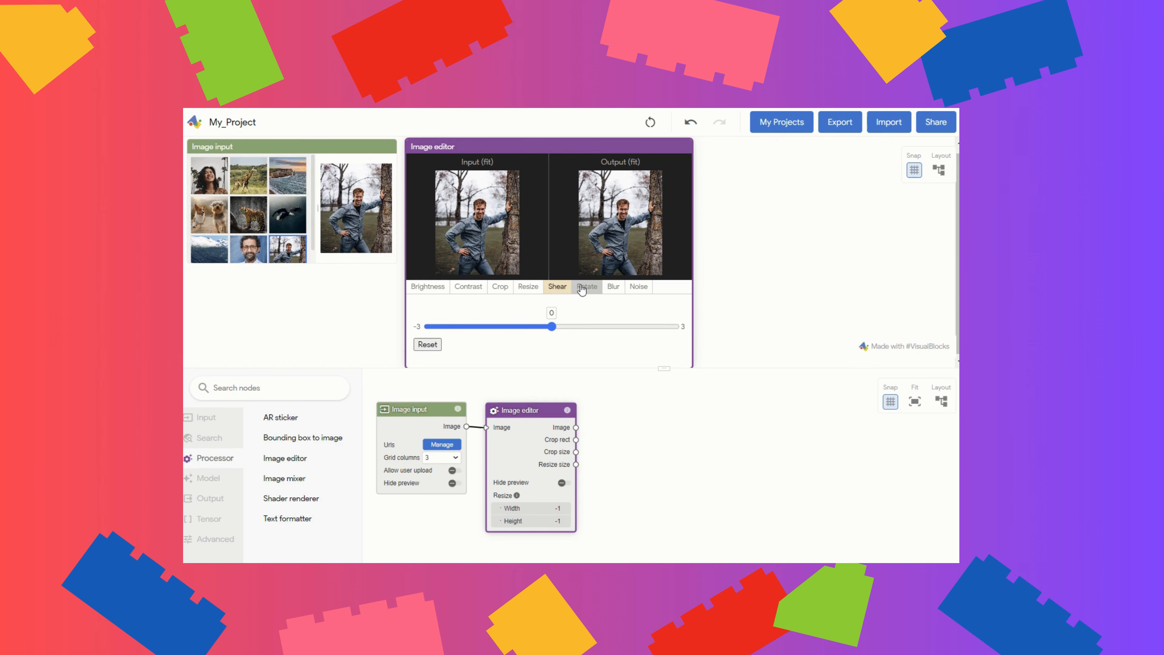
left_click_drag(556, 318, 499, 326)
left_click(613, 286)
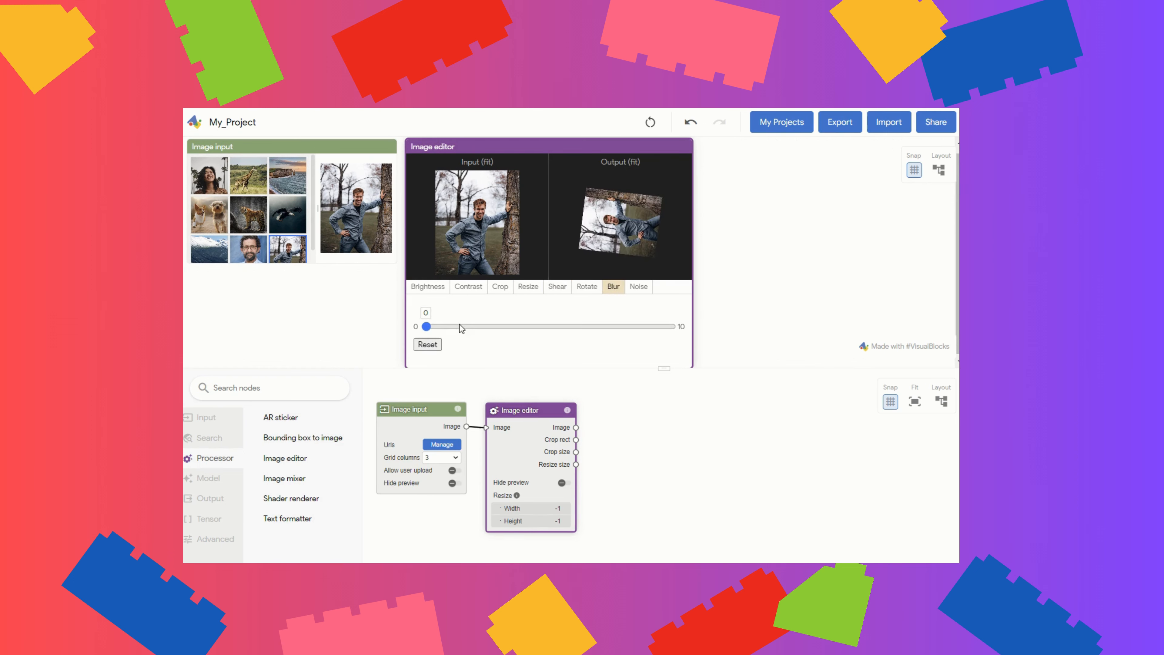
left_click_drag(422, 326, 481, 331)
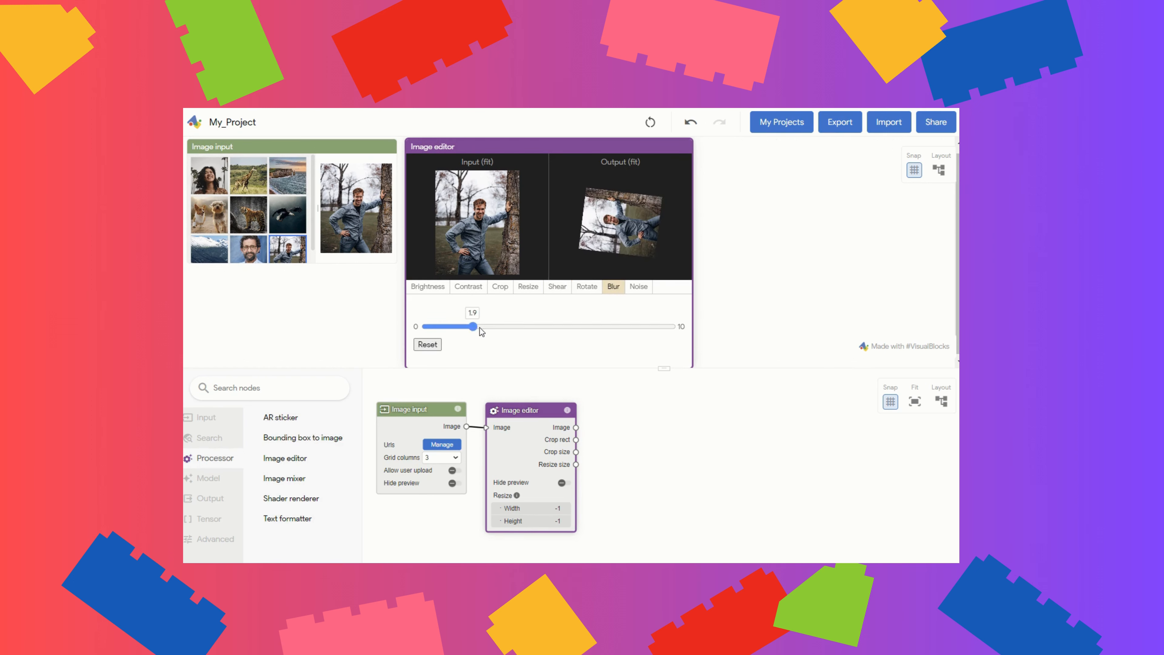
left_click(427, 344)
left_click(589, 288)
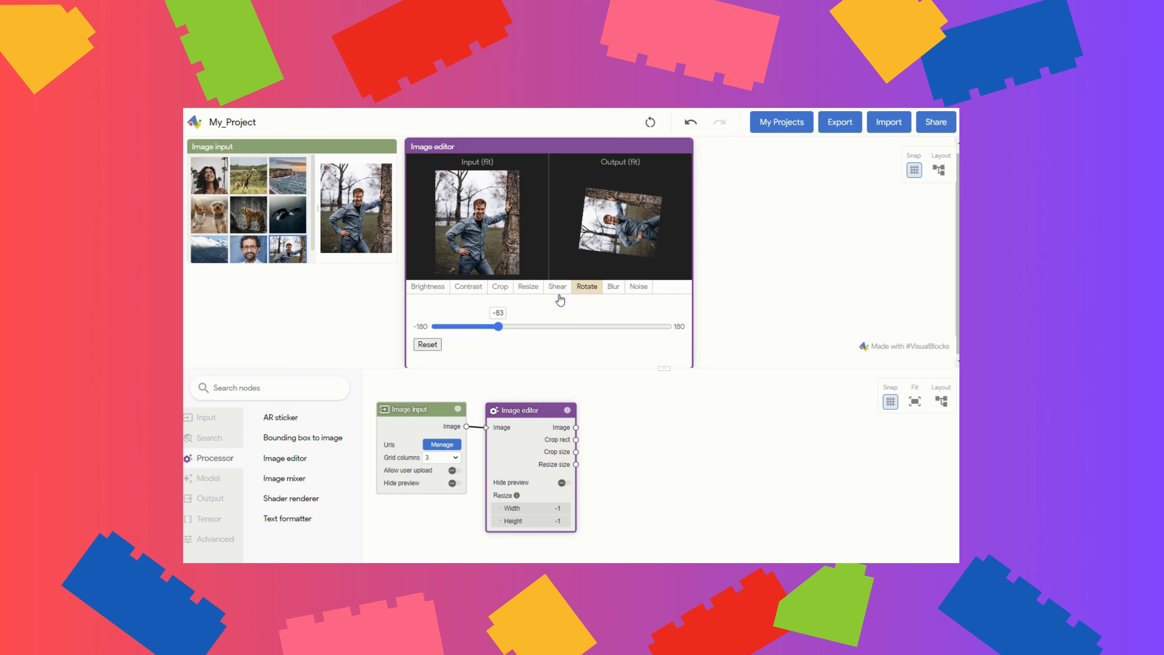
left_click(427, 344)
Set the blur in the Image editor to 7.9
left_click(613, 286)
left_click_drag(555, 326, 620, 326)
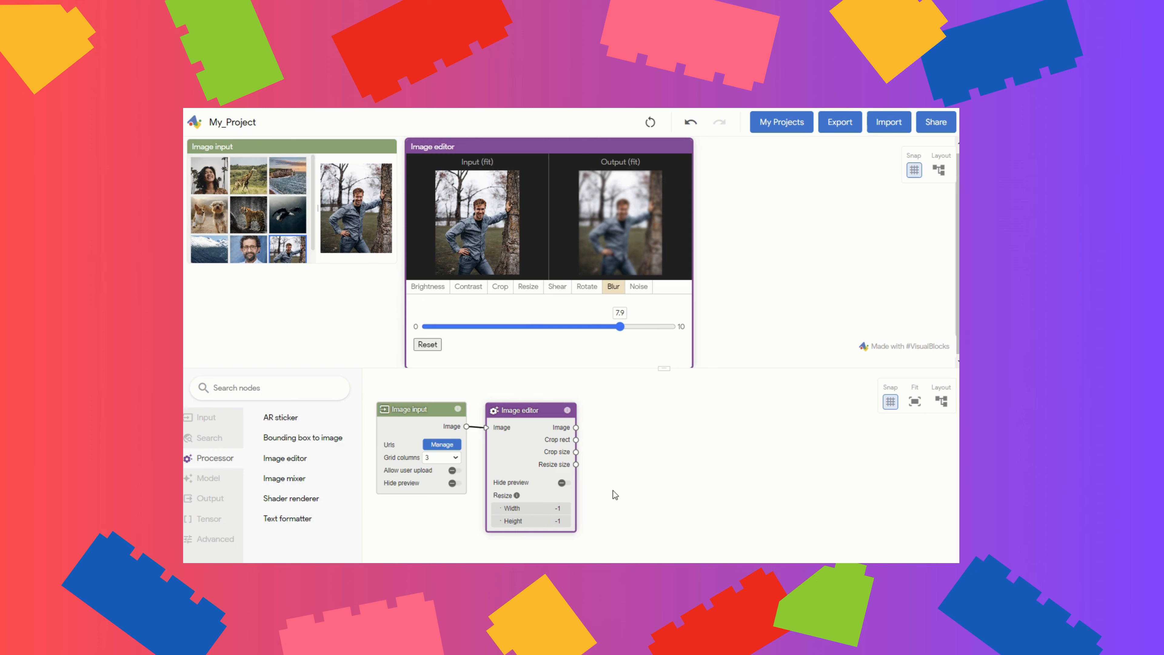
Add a Body segmentation node fed by the Image editor's image output, keeping the MediaPipeSelfieSegmentation model
left_click(208, 479)
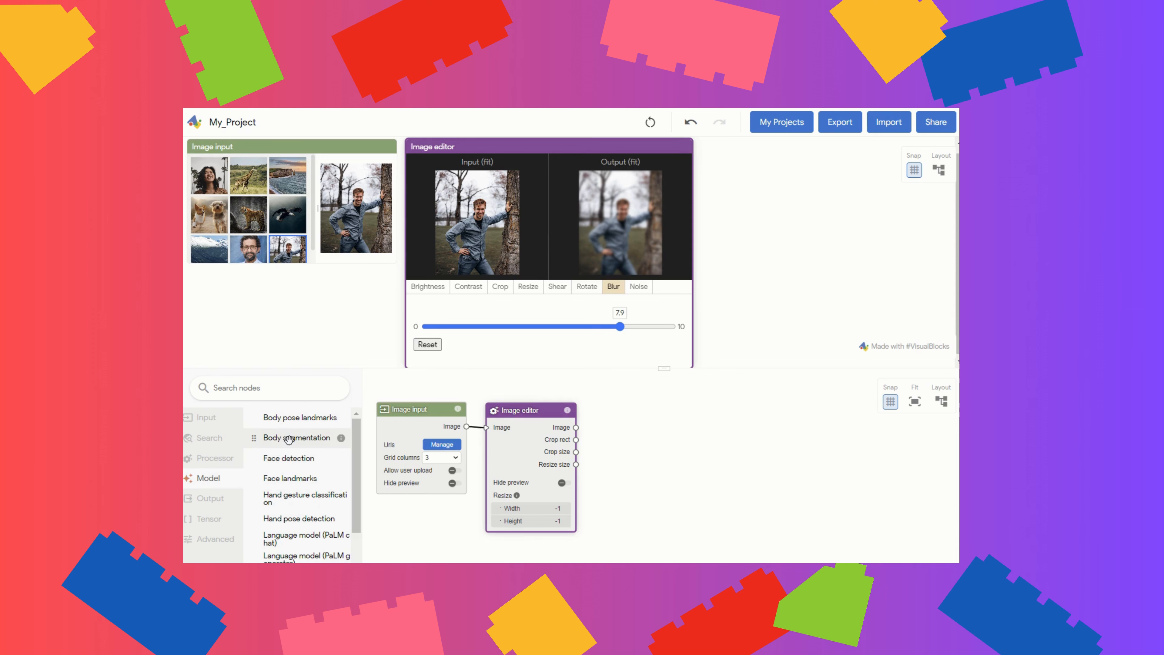
left_click_drag(288, 439, 657, 415)
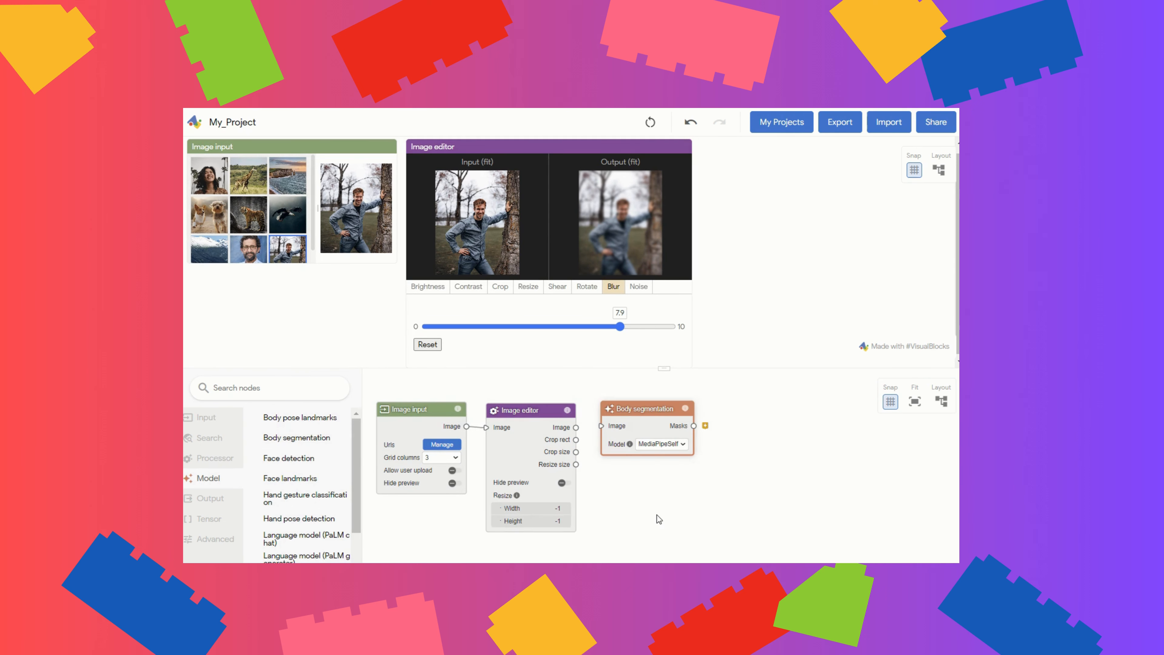
left_click_drag(576, 428, 639, 410)
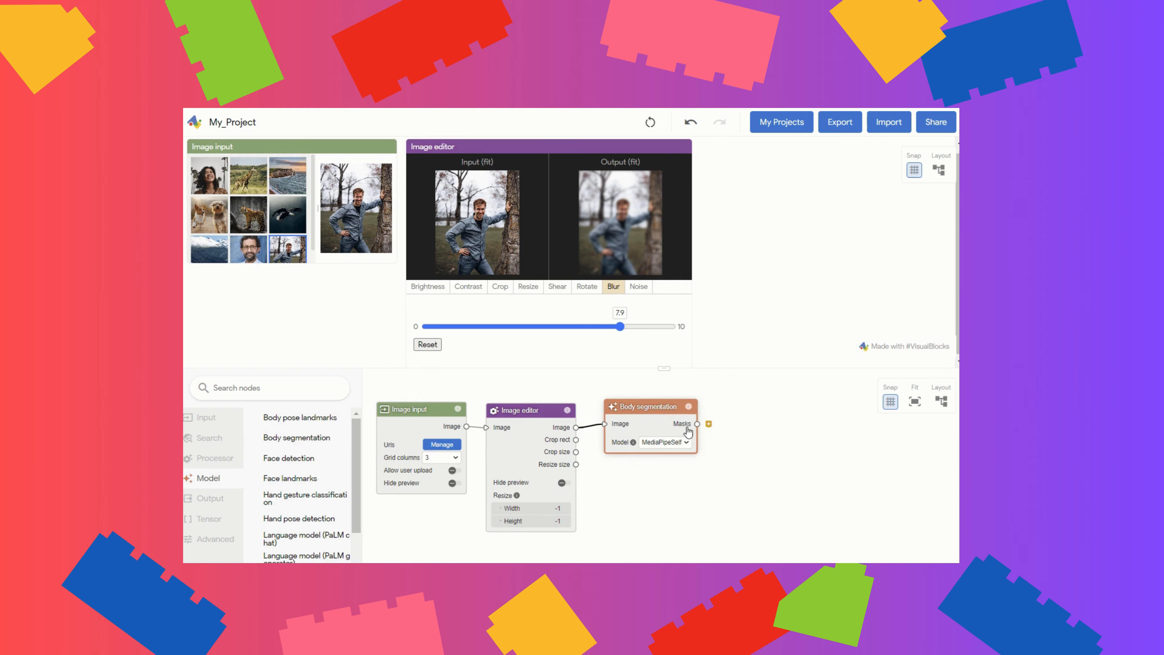
left_click(665, 442)
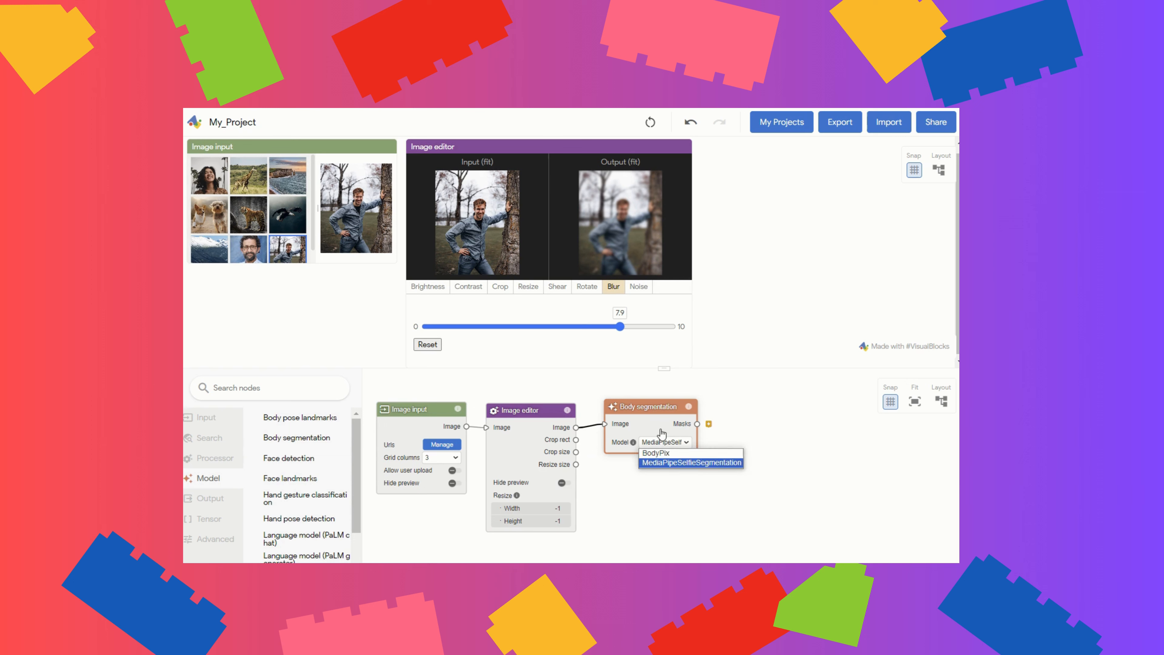
left_click(662, 433)
Add a Mask visualizer node and connect the Body segmentation masks and the original Image input image to it
left_click(208, 506)
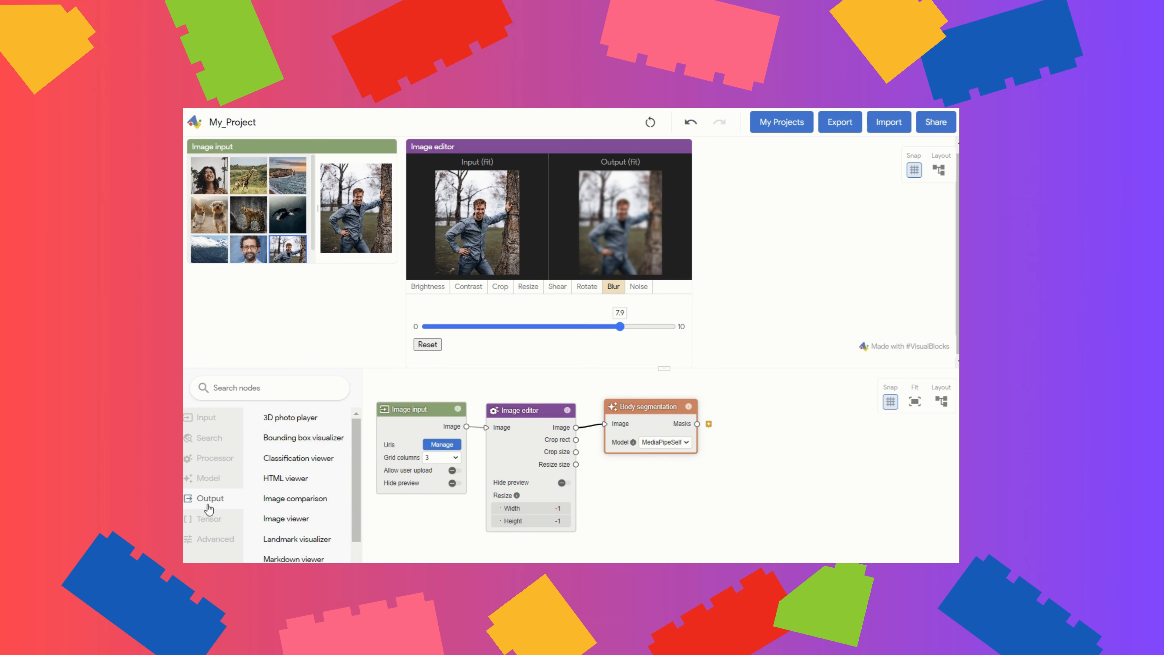
scroll(312, 527, "down", 3)
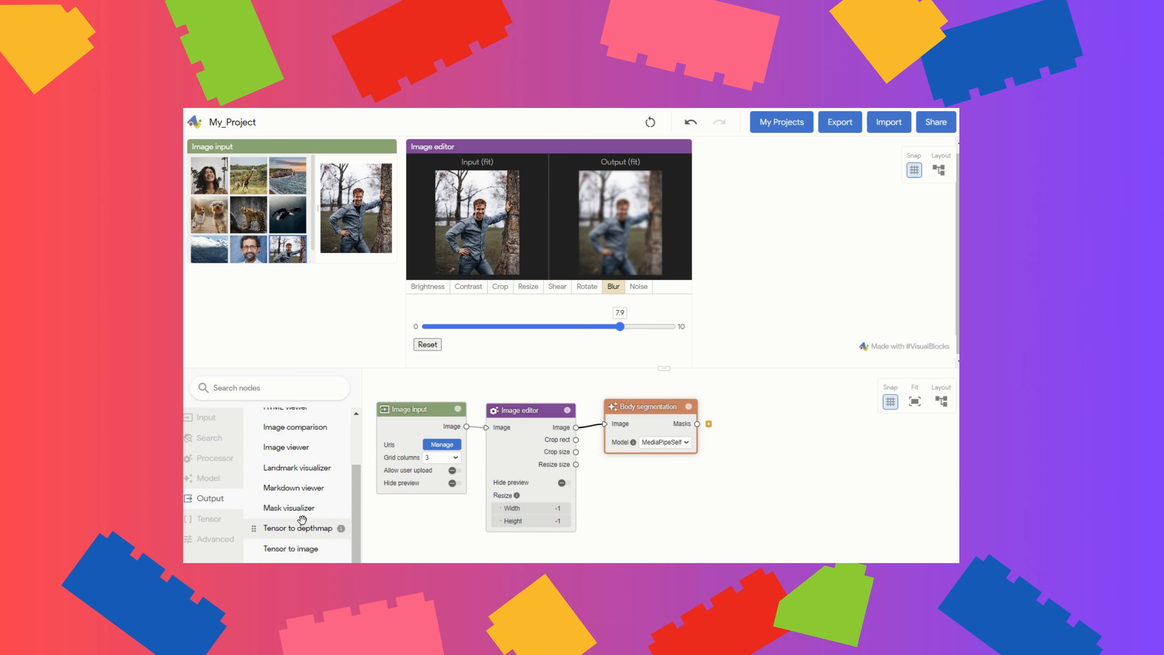
left_click_drag(303, 509, 778, 414)
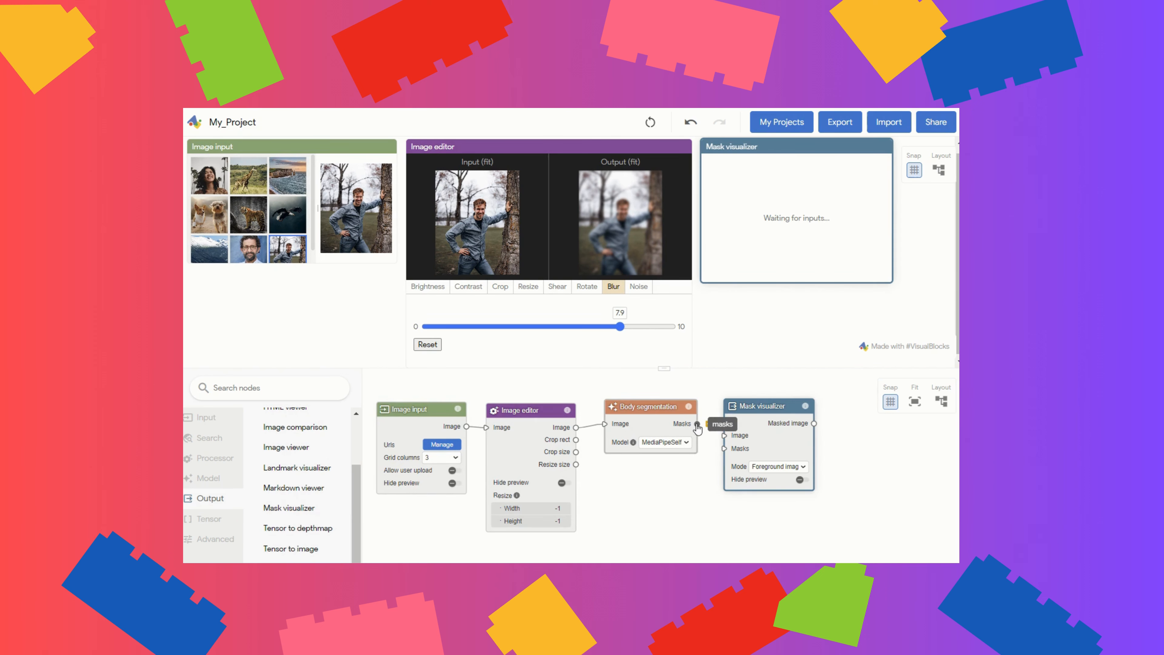
left_click_drag(696, 425, 706, 453)
left_click_drag(467, 426, 723, 439)
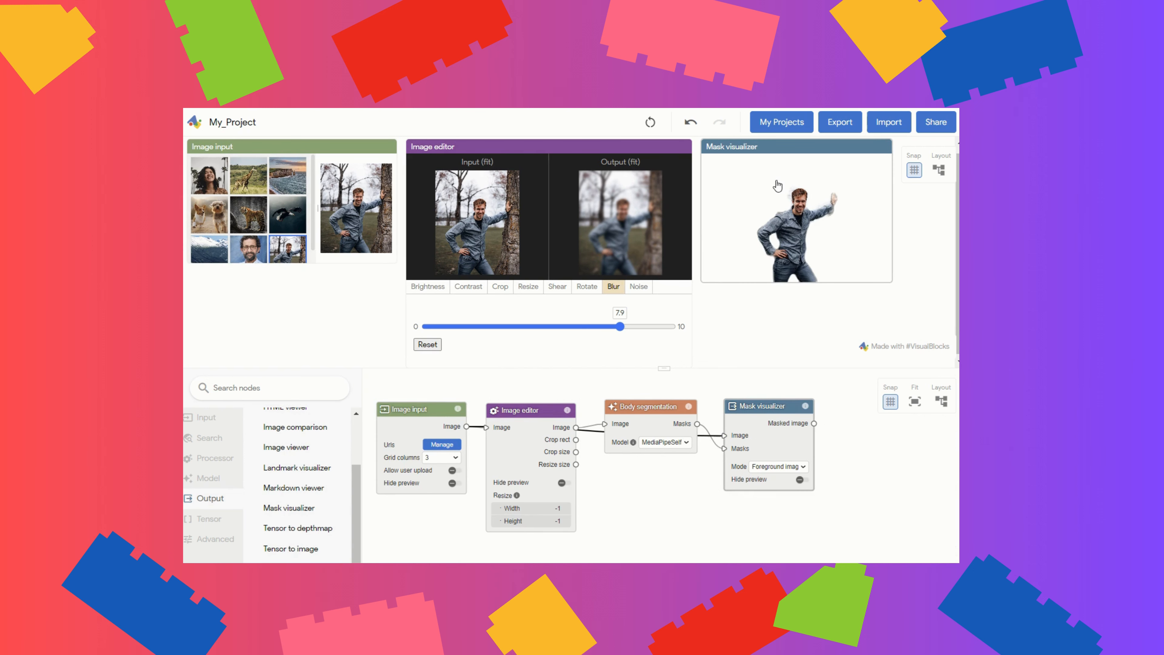
Test the pipeline with several sample images, ending on the portrait of the bearded man with glasses
left_click(209, 183)
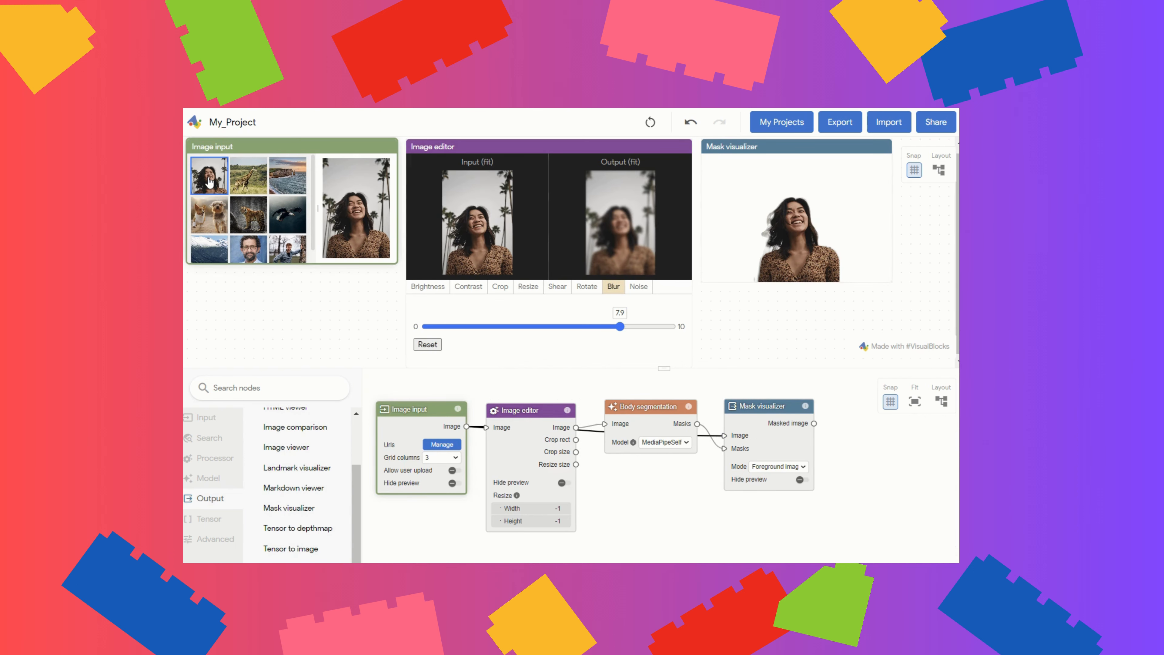
left_click(208, 214)
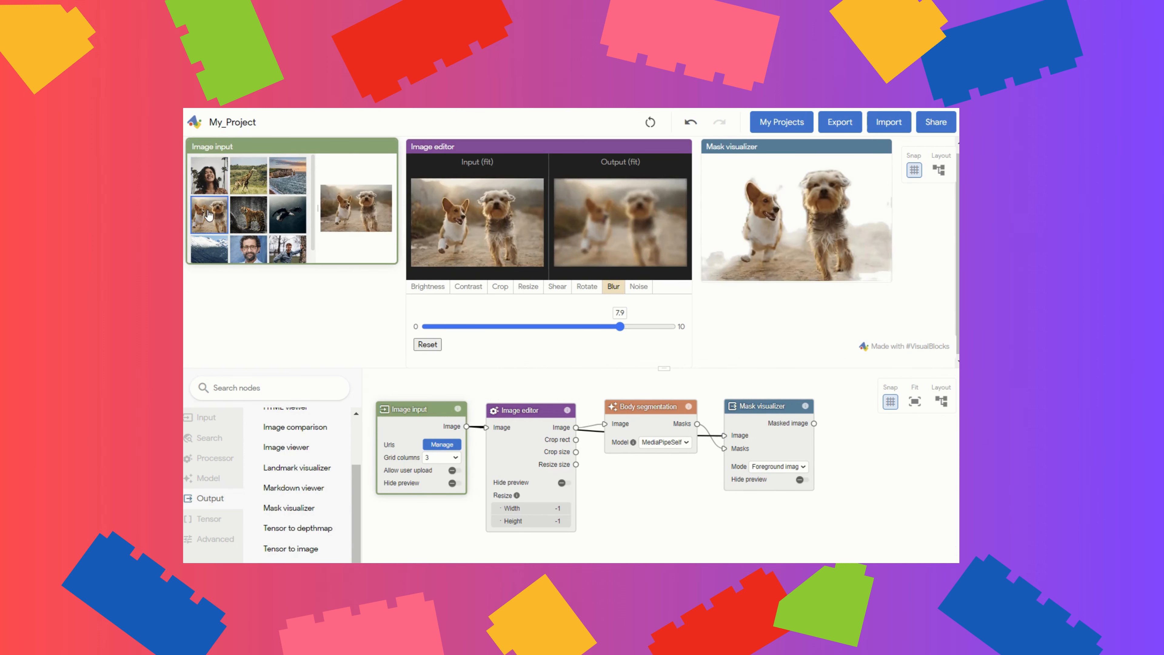
left_click(209, 244)
left_click(244, 250)
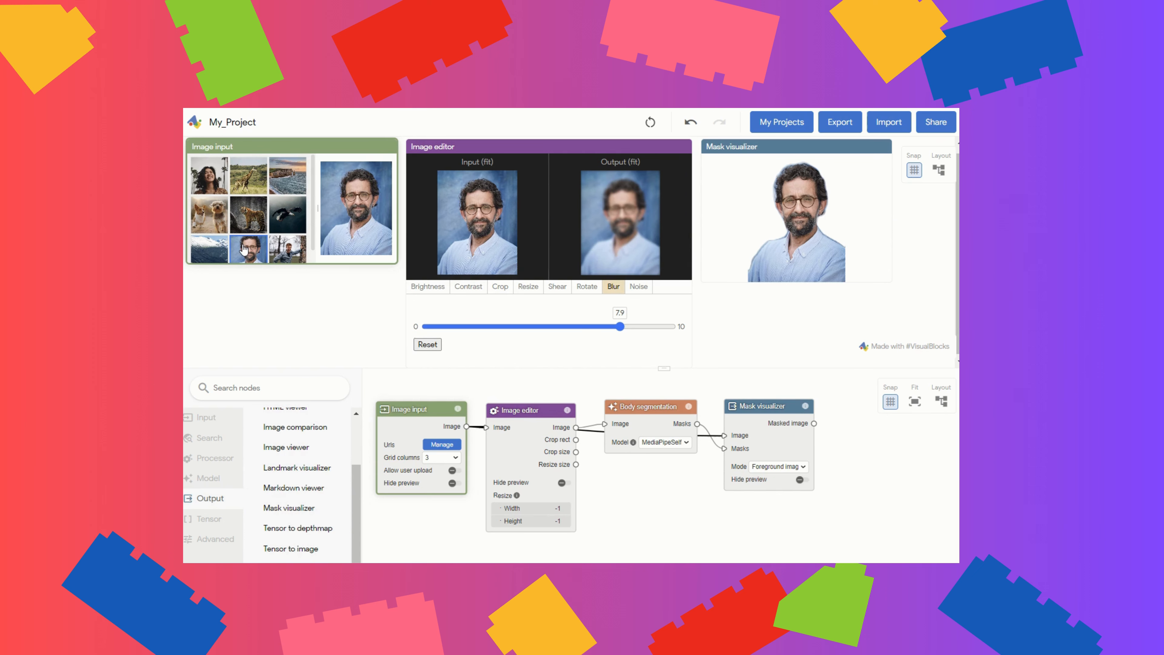
left_click(292, 250)
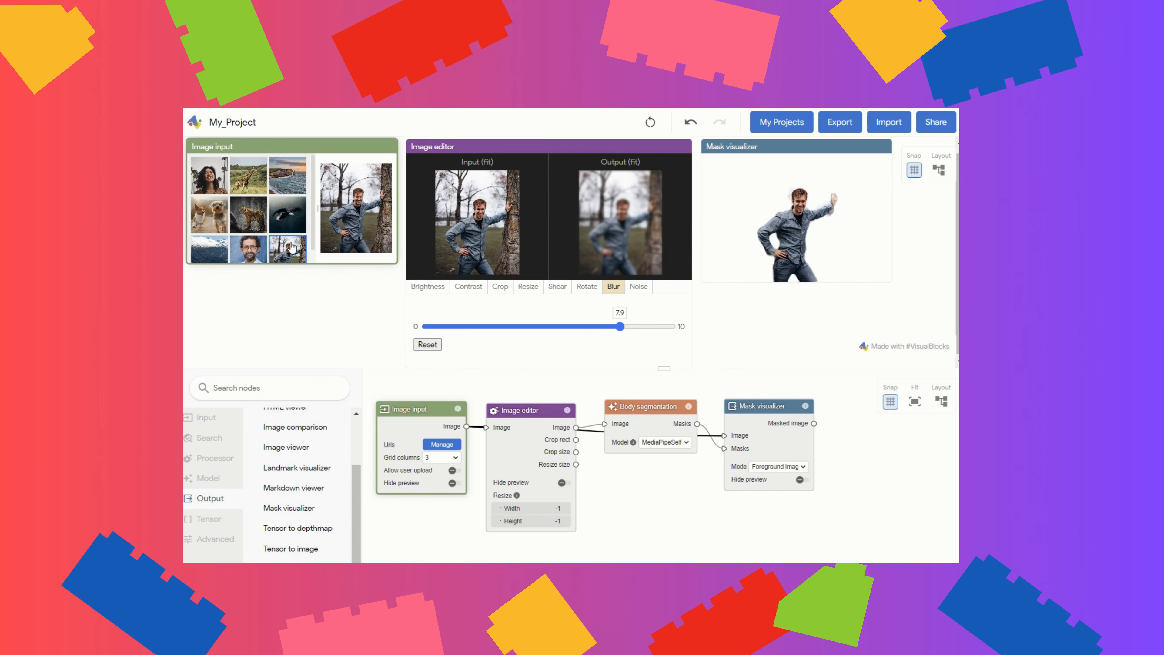
left_click(288, 193)
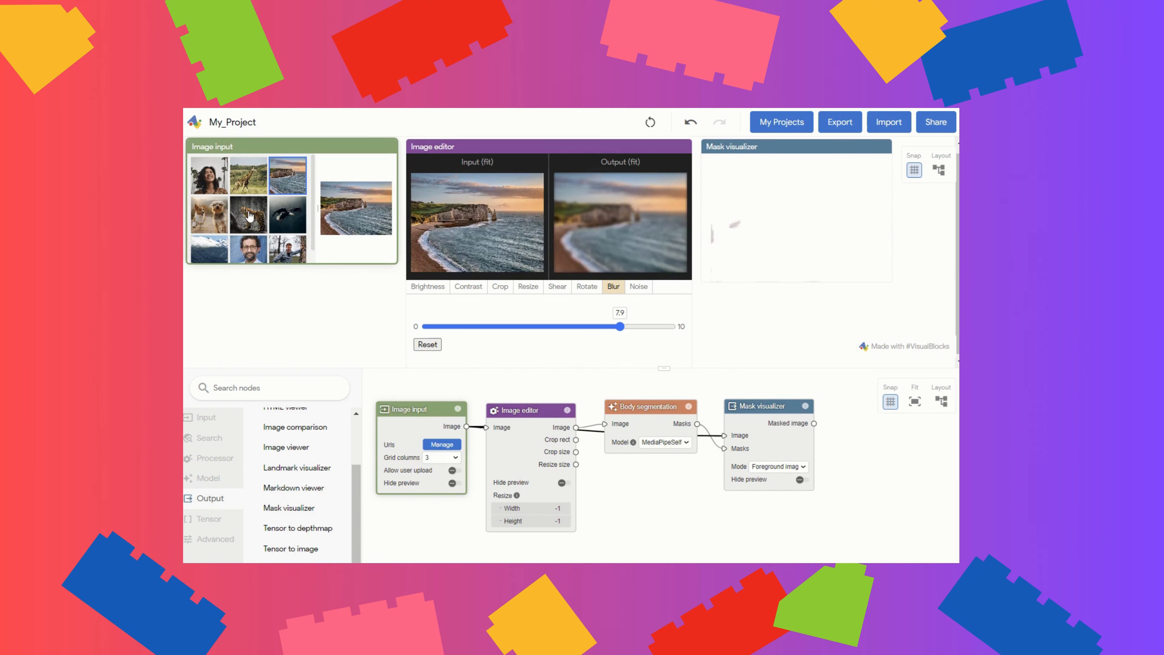
left_click(250, 224)
left_click(249, 250)
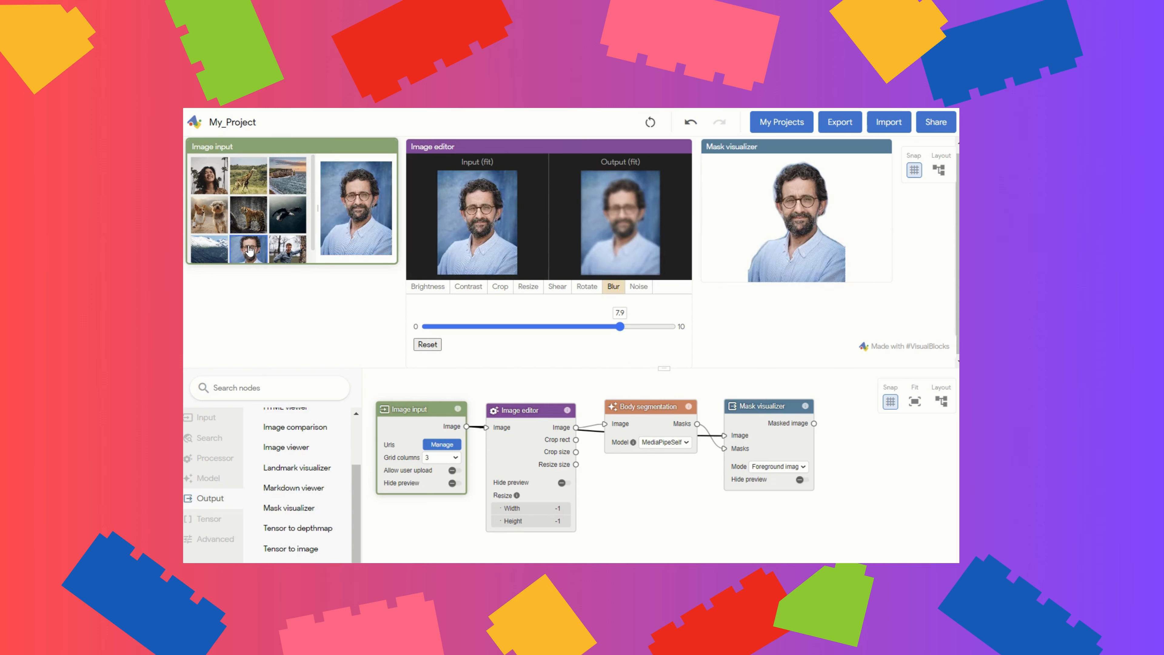
left_click(217, 480)
left_click(217, 461)
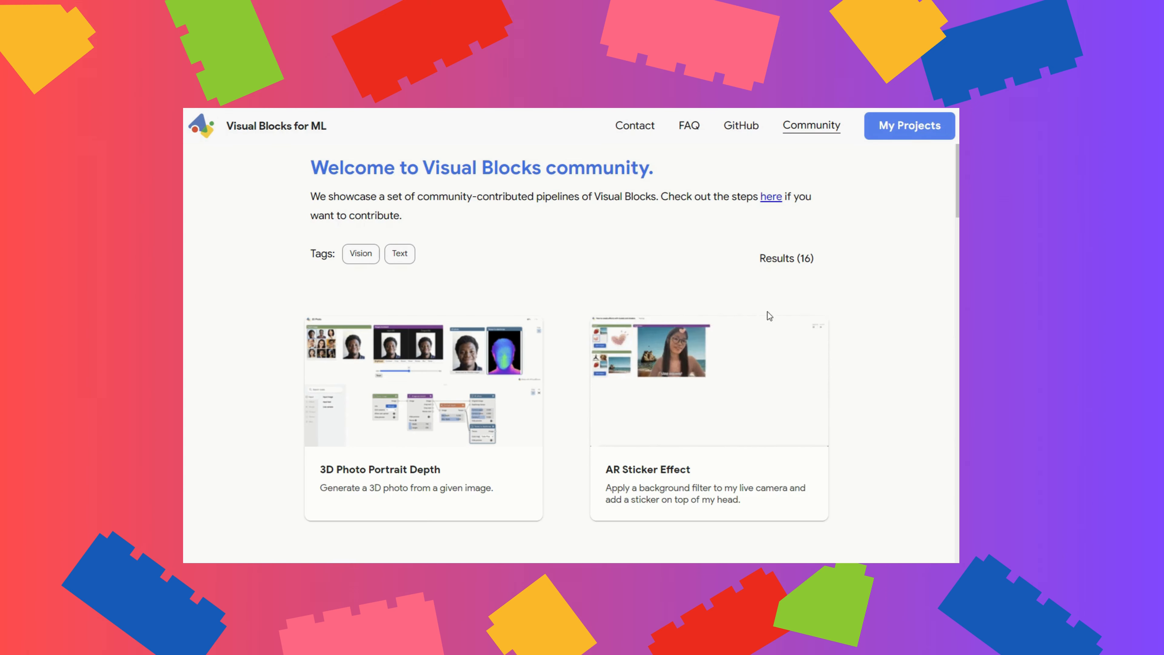
scroll(941, 306, "down", 8)
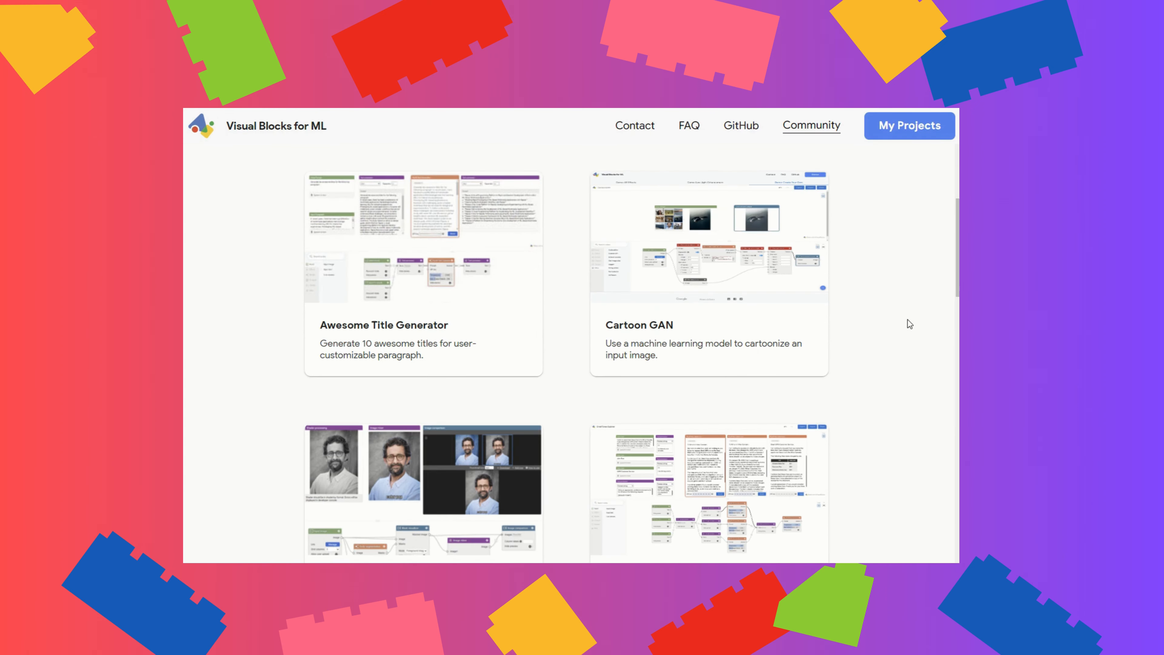